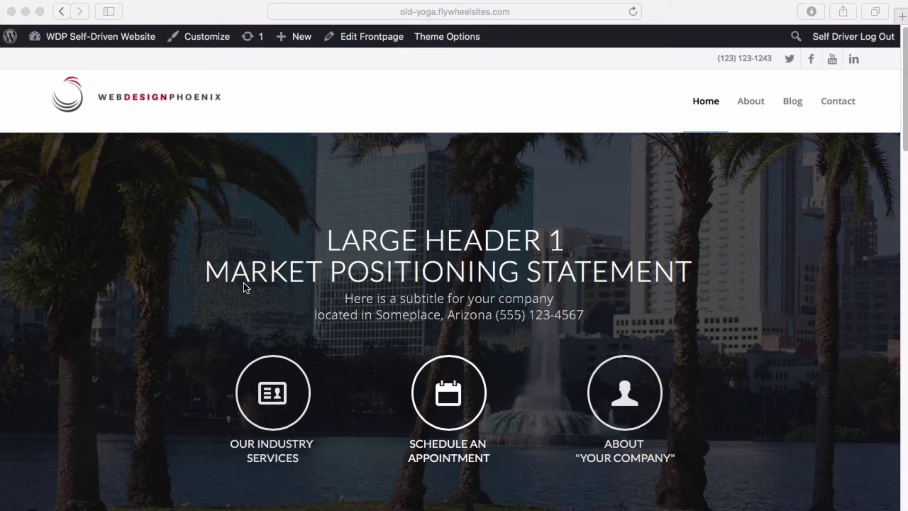
# Scroll the live homepage down to its footer bar and focus the browser window.
pyautogui.scroll(-20, 569, 241)
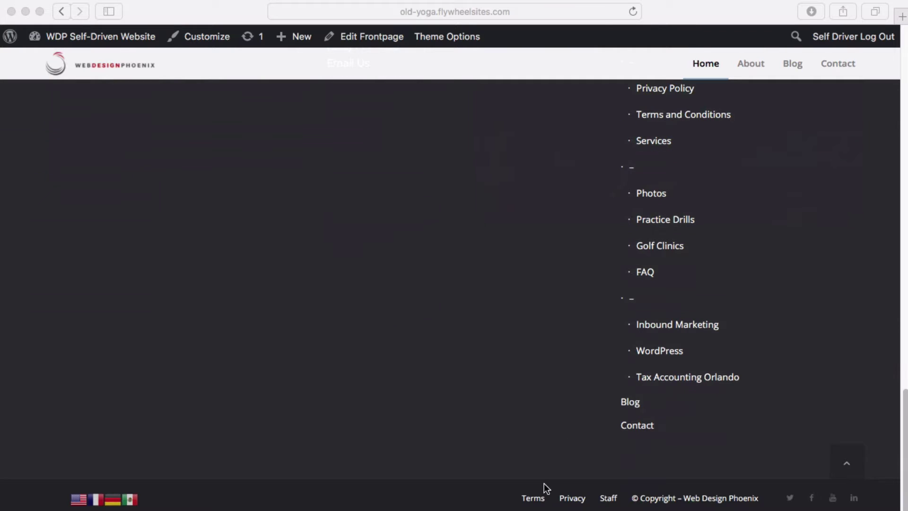
pyautogui.click(609, 499)
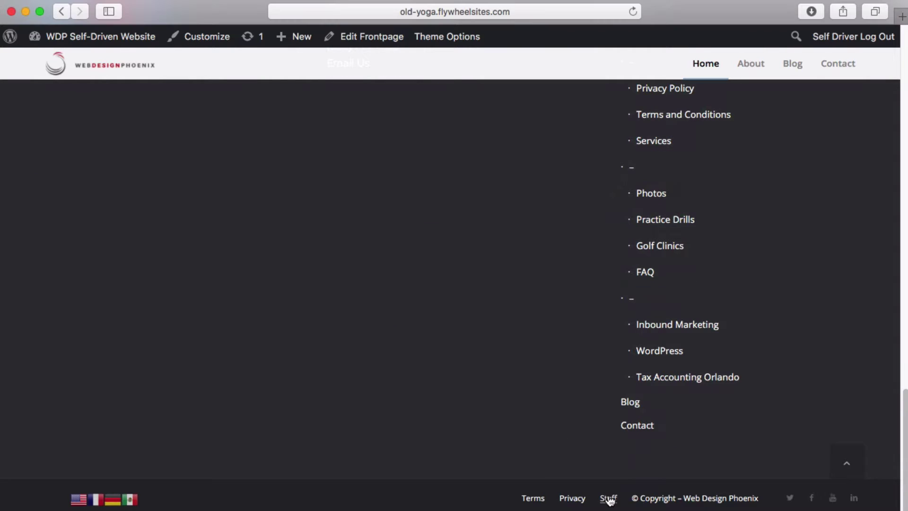
# Review the self-driver Profile's name, contact, biography and account-management fields down to Update Profile.
pyautogui.click(609, 499)
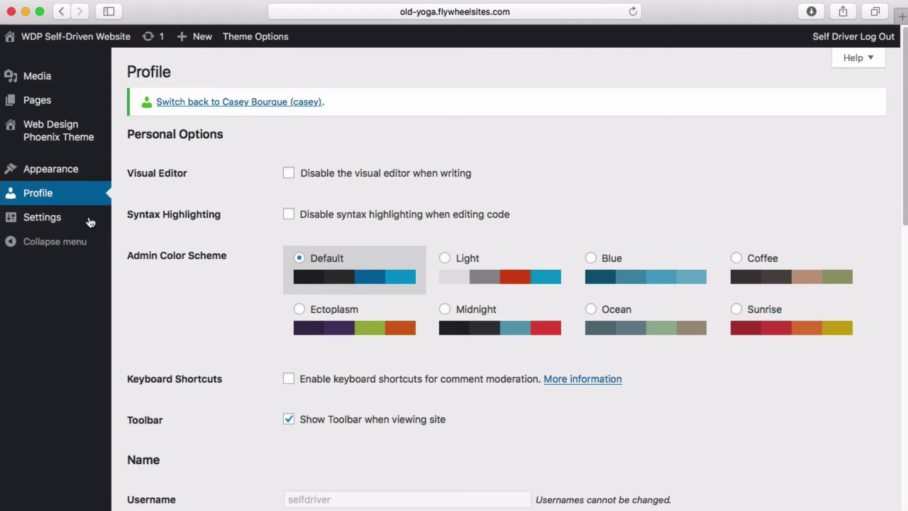
pyautogui.scroll(-6, 232, 244)
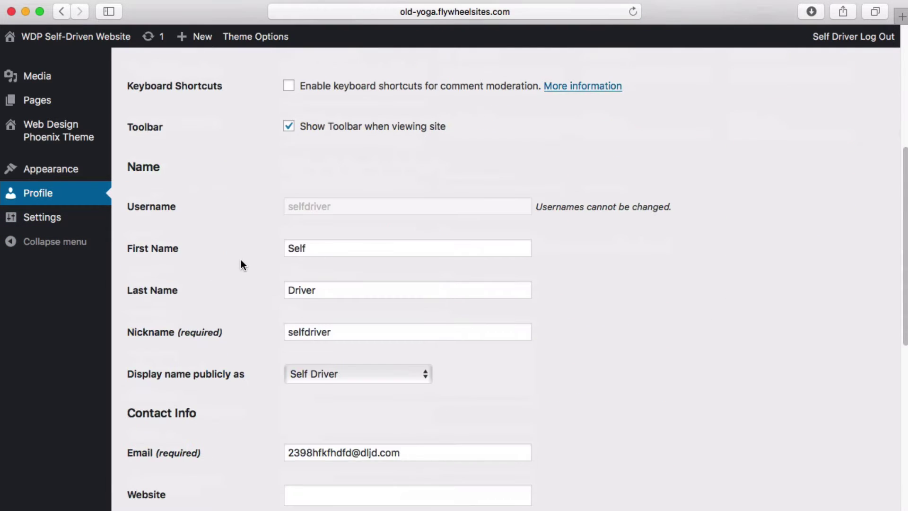
pyautogui.scroll(-8, 203, 279)
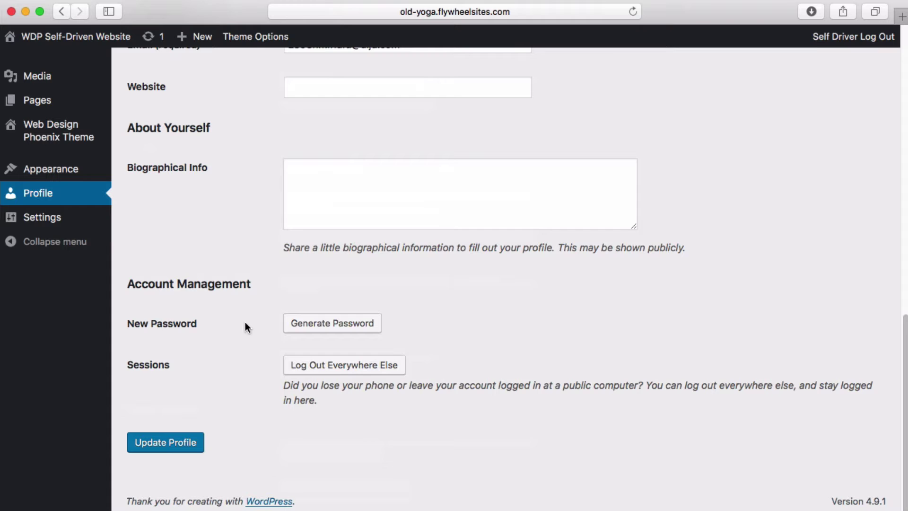
pyautogui.scroll(15, 231, 249)
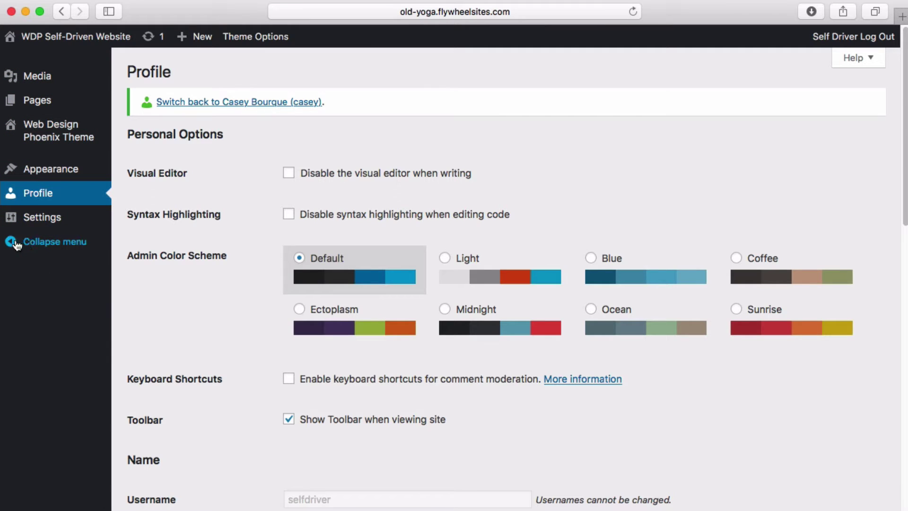
# Check the Add New media page, then scroll the 121-item Media Library list.
pyautogui.click(43, 80)
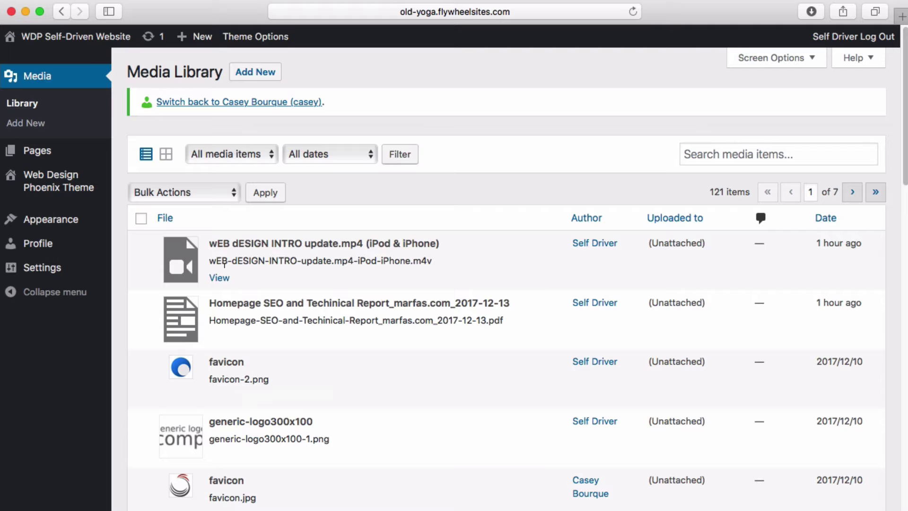
pyautogui.click(261, 79)
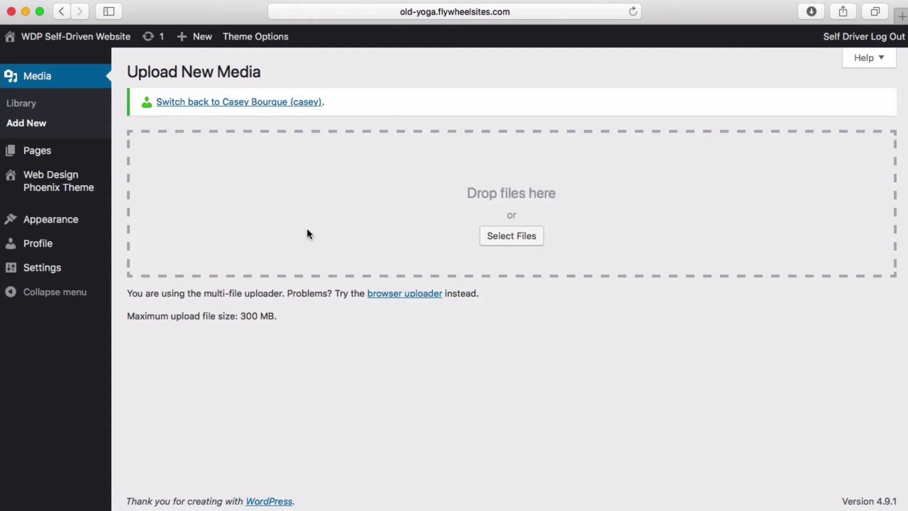
pyautogui.click(40, 109)
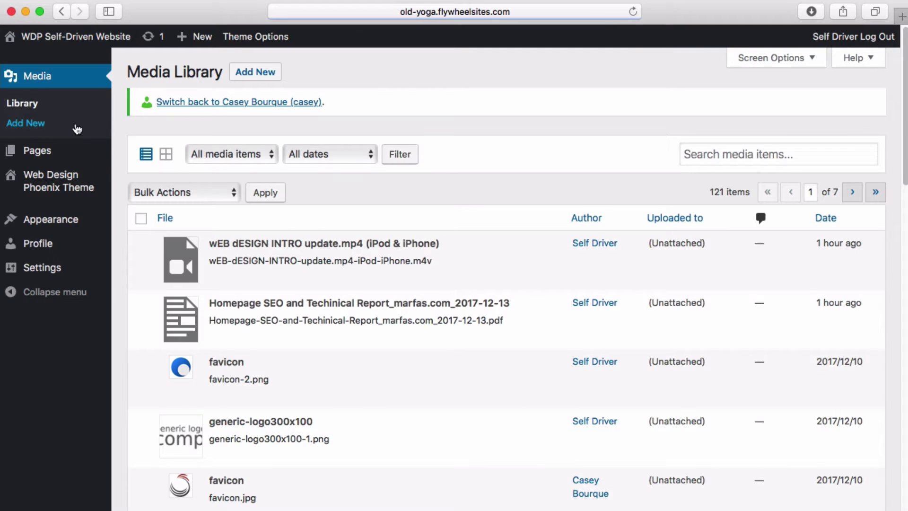
pyautogui.scroll(-5, 502, 344)
pyautogui.scroll(-5, 503, 342)
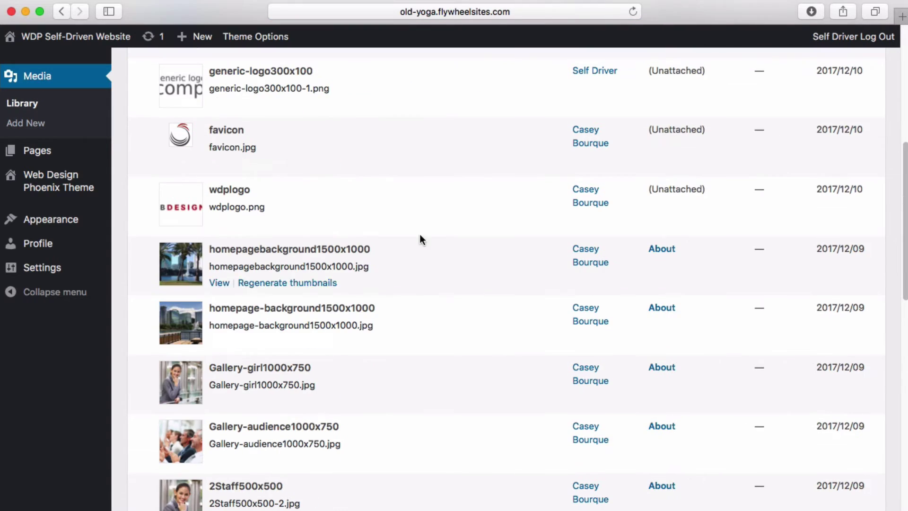
pyautogui.scroll(-3, 482, 298)
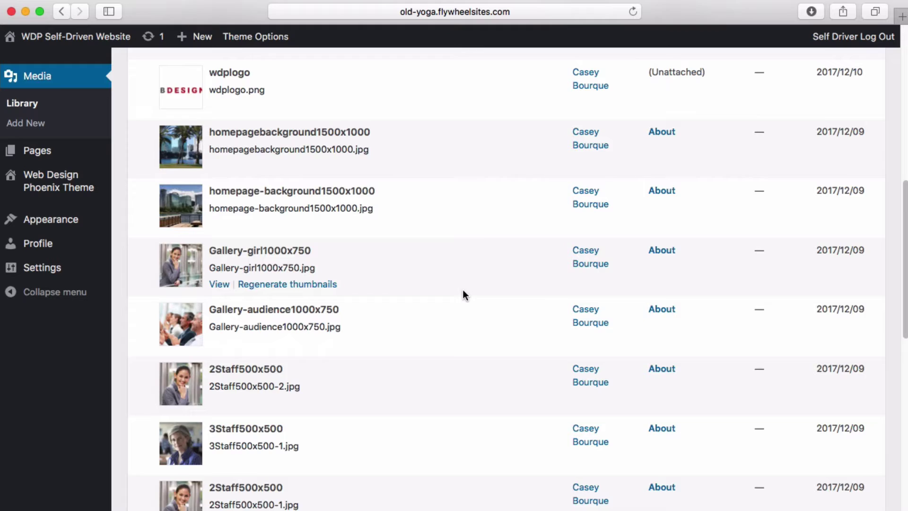
pyautogui.scroll(-10, 463, 289)
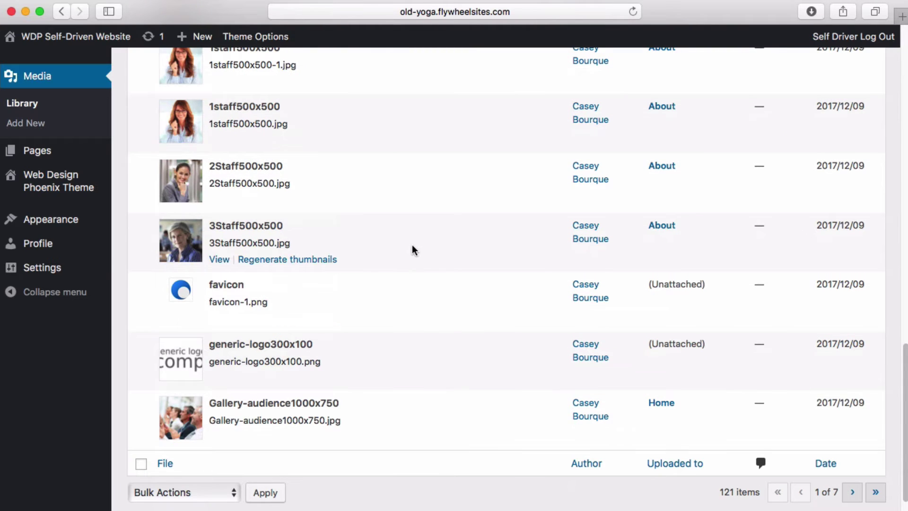
pyautogui.scroll(20, 406, 237)
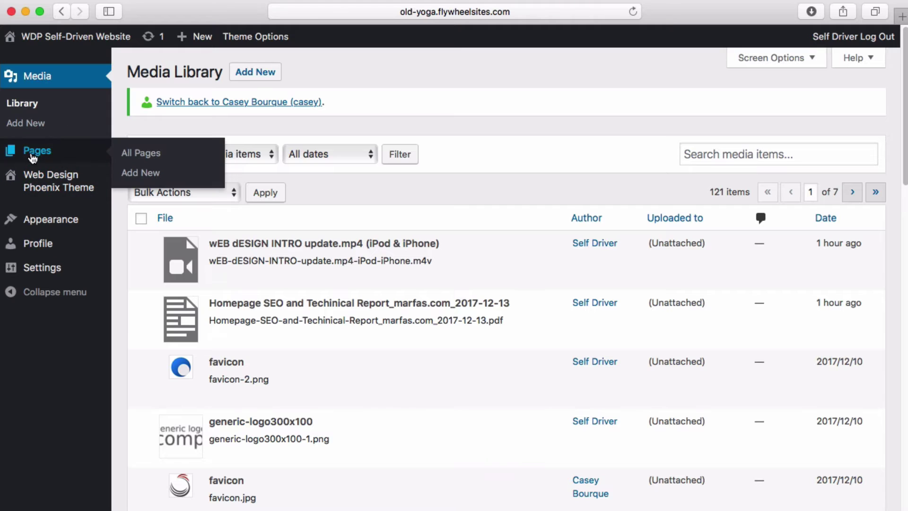
# Show All Pages (80 published), inspect Bulk Actions and Search Pages, and scroll the list.
pyautogui.click(33, 156)
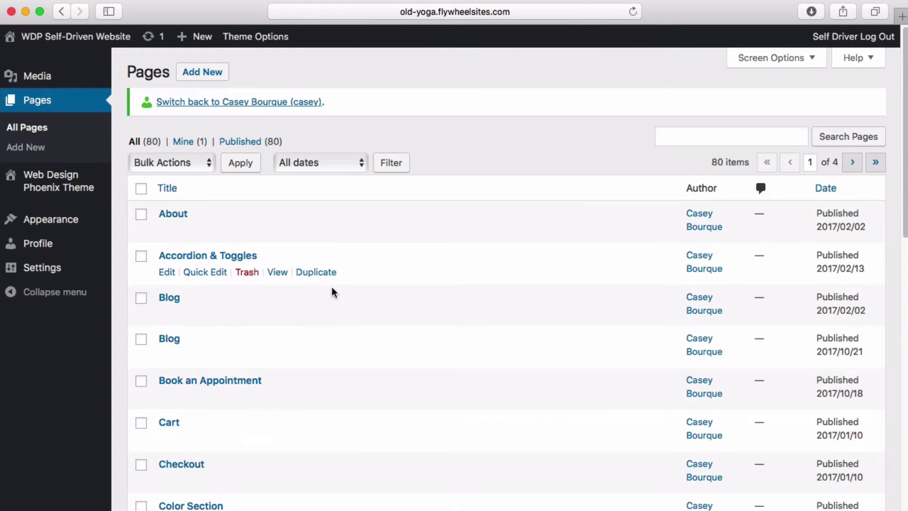
pyautogui.click(189, 163)
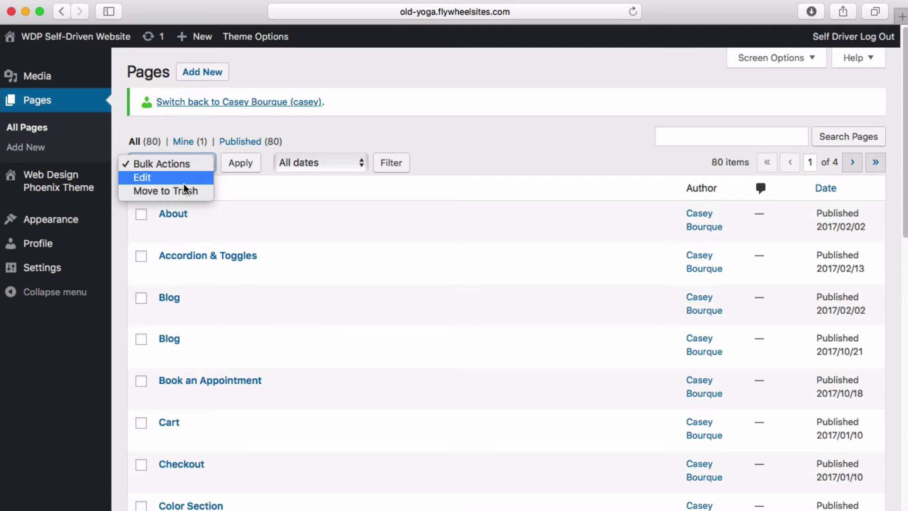
pyautogui.click(186, 165)
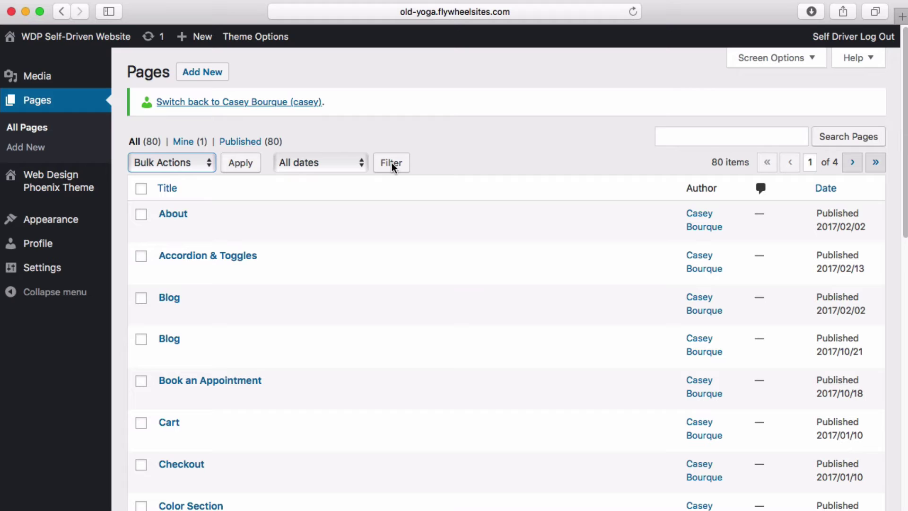
pyautogui.click(719, 134)
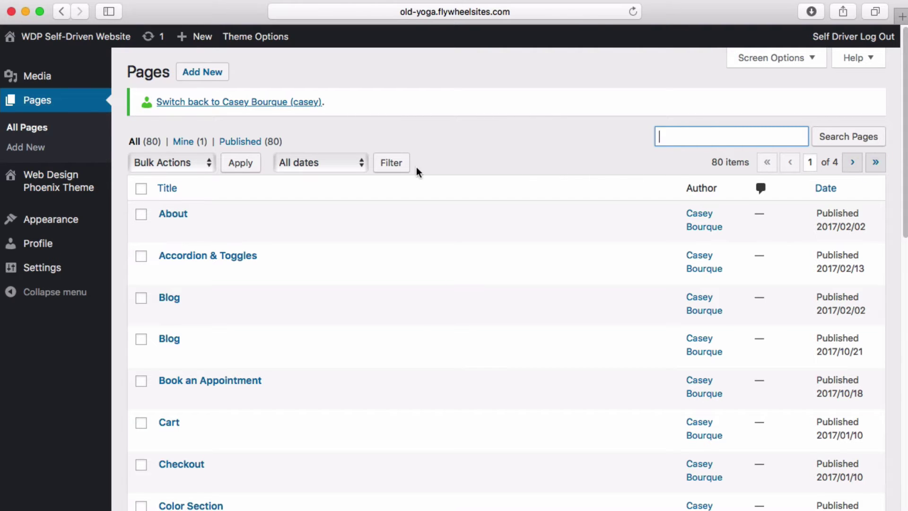
pyautogui.scroll(-6, 320, 272)
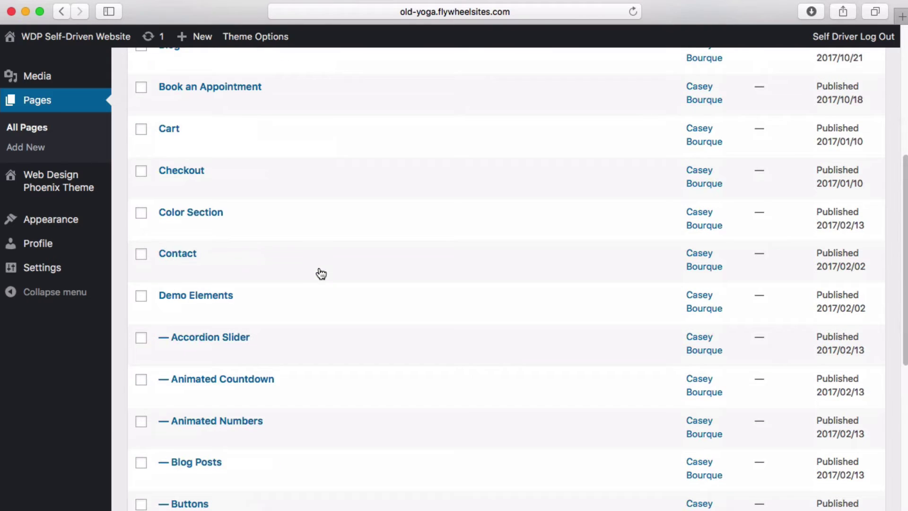
pyautogui.scroll(6, 321, 273)
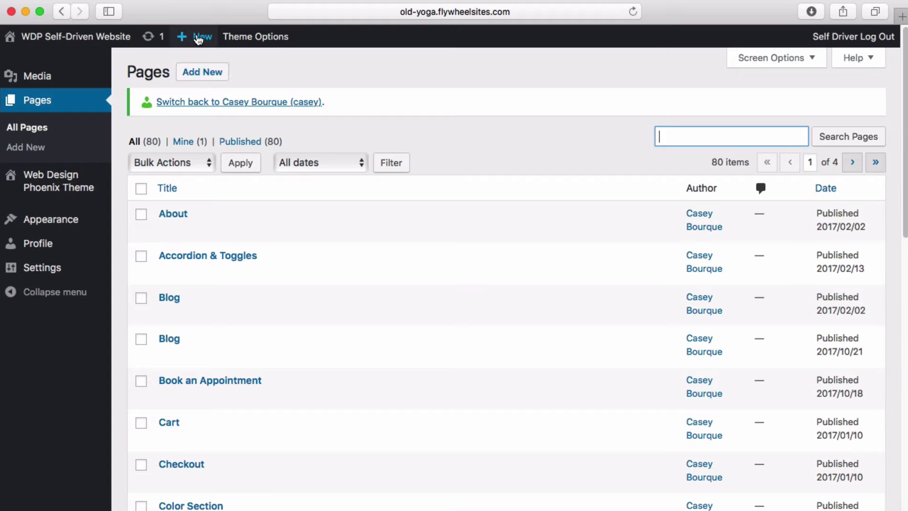
pyautogui.moveTo(199, 40)
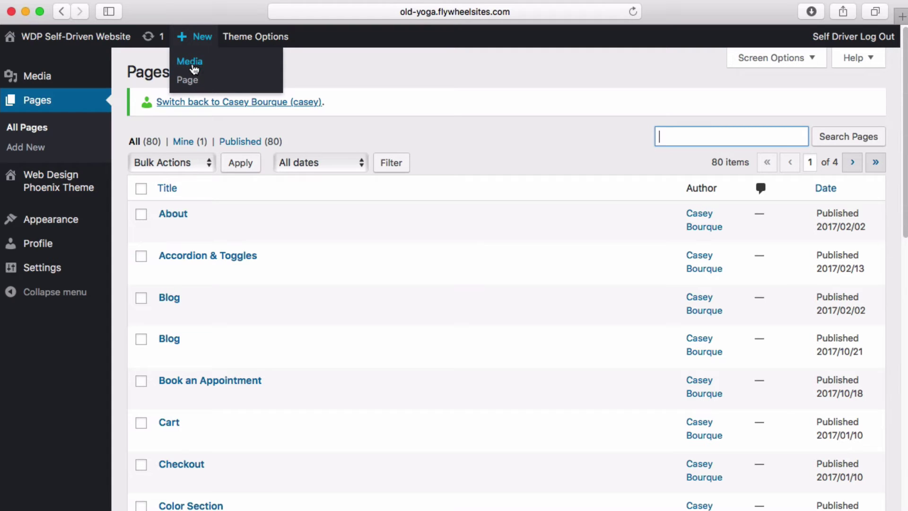
pyautogui.click(310, 74)
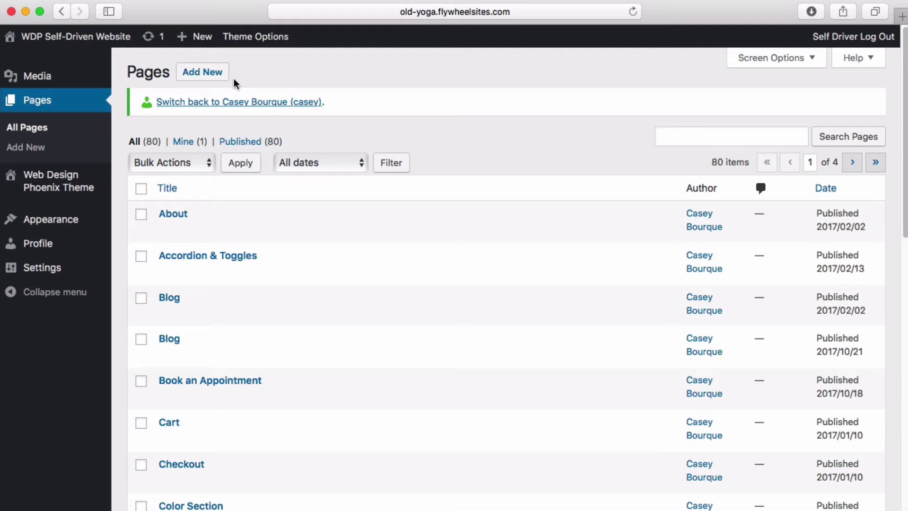
# Open the Web Design Phoenix theme options and view General Styling's predefined colour schemes.
pyautogui.click(56, 178)
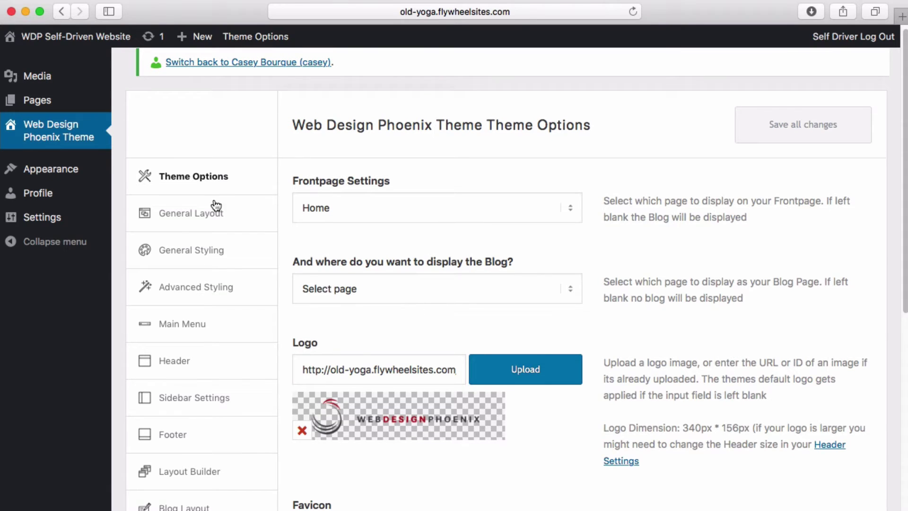
pyautogui.click(210, 216)
pyautogui.click(192, 261)
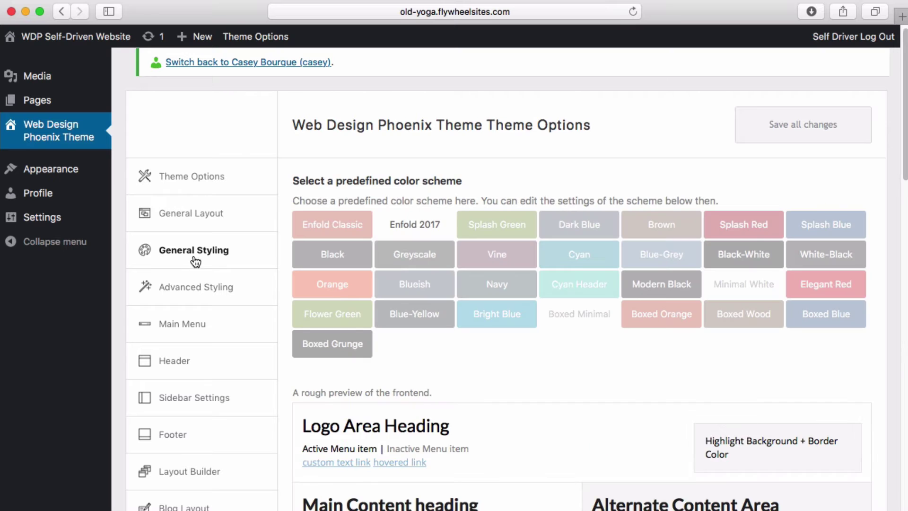
pyautogui.scroll(-2, 474, 333)
pyautogui.scroll(-4, 475, 335)
pyautogui.scroll(5, 475, 339)
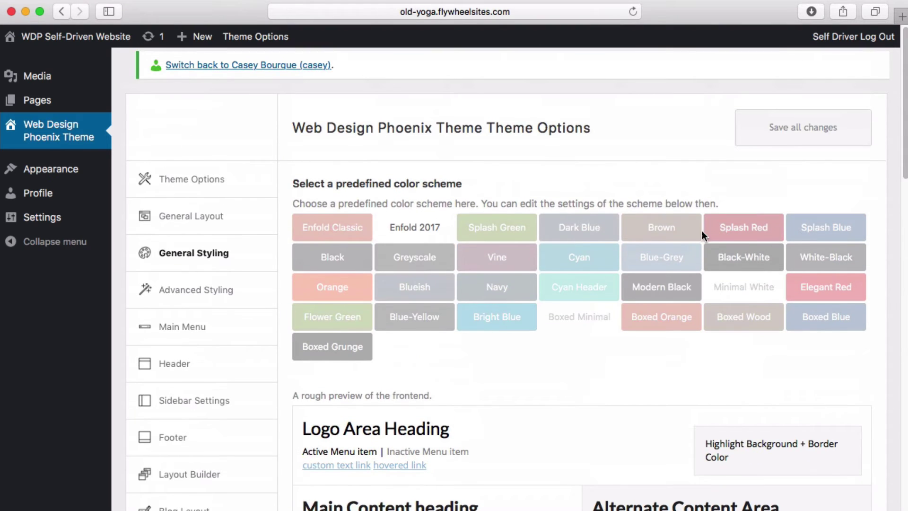
pyautogui.scroll(-15, 591, 307)
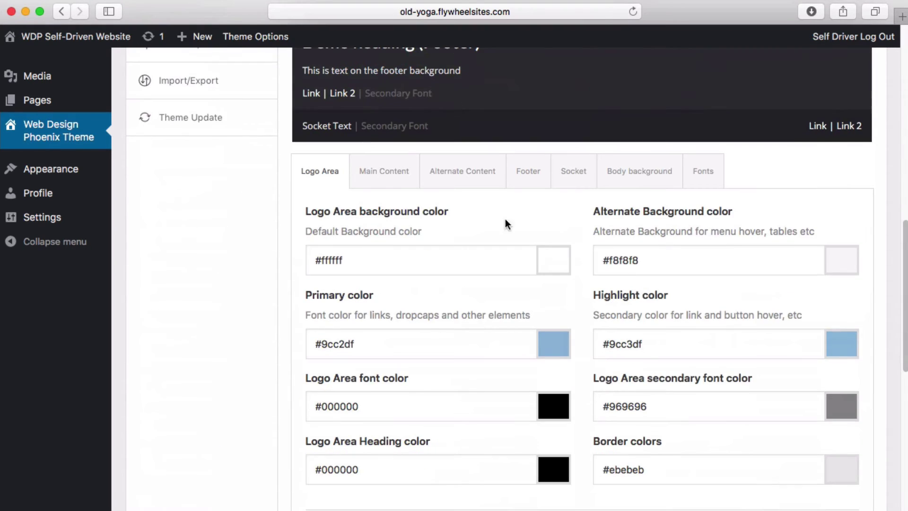
# Review the Main Content, Alternate Content, Footer, Socket and Fonts colour tabs.
pyautogui.click(380, 176)
pyautogui.click(481, 173)
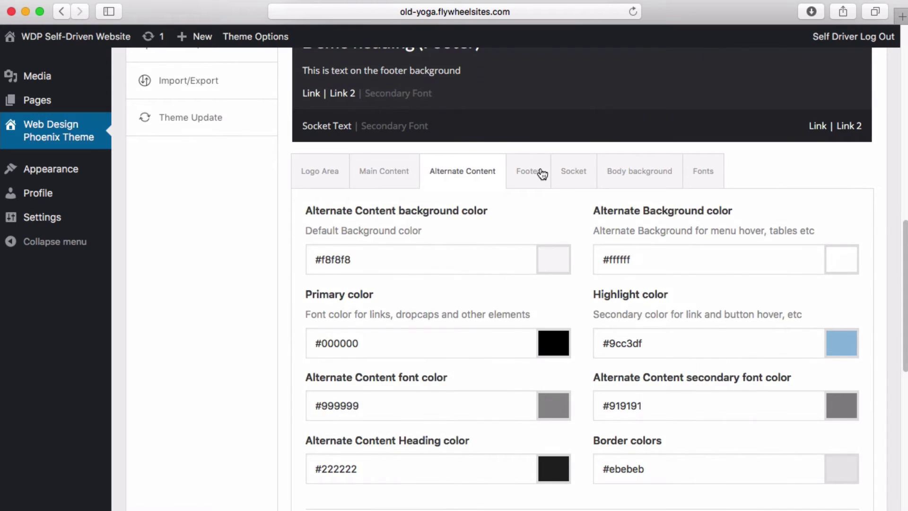
pyautogui.click(537, 173)
pyautogui.click(561, 174)
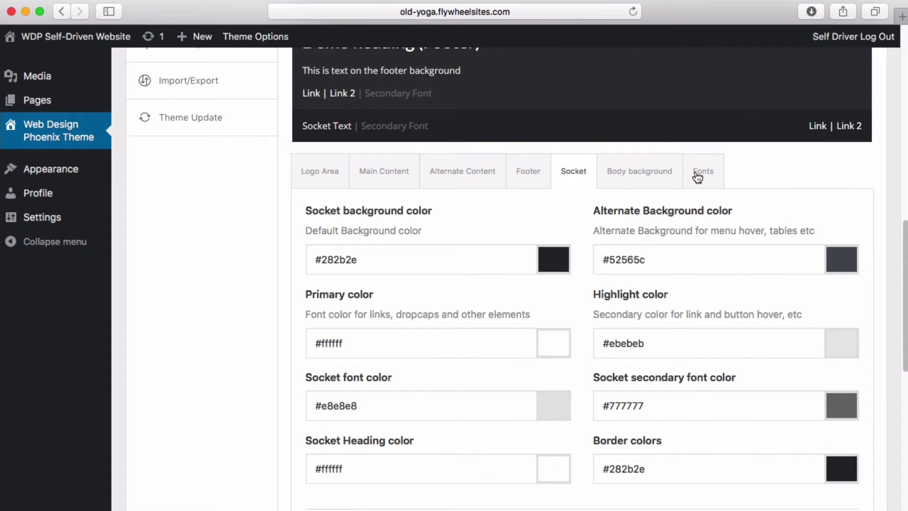
pyautogui.click(710, 180)
pyautogui.scroll(15, 614, 219)
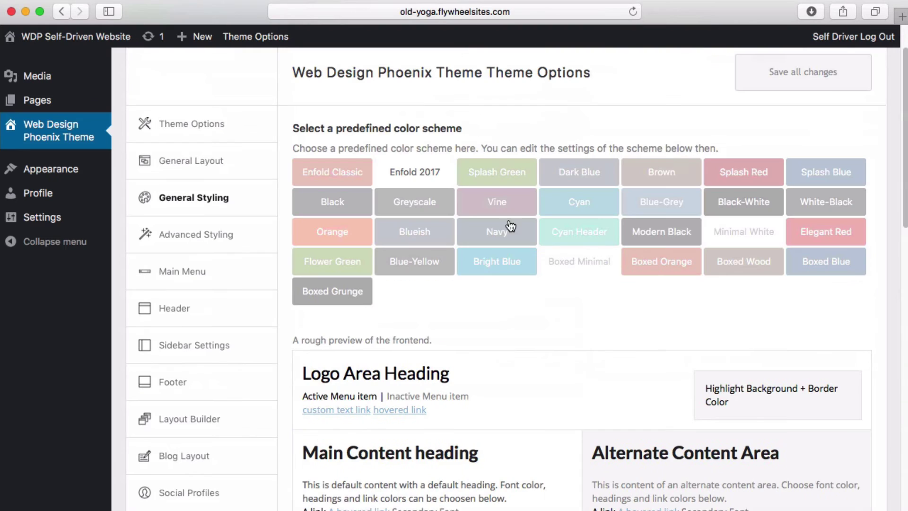
# Look through the Main Menu, Header, Footer and Sidebar theme options, ending on Social Profiles.
pyautogui.click(183, 272)
pyautogui.scroll(-1, 498, 306)
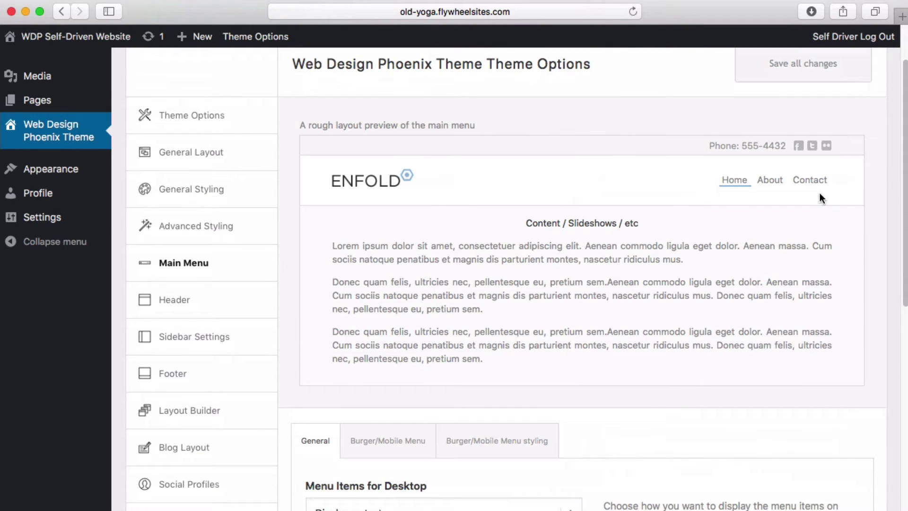
pyautogui.scroll(-2, 610, 288)
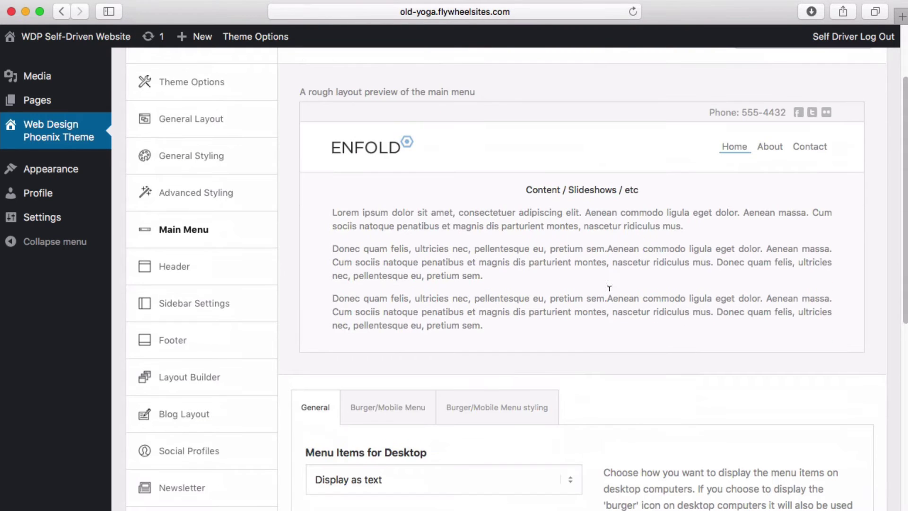
pyautogui.click(176, 269)
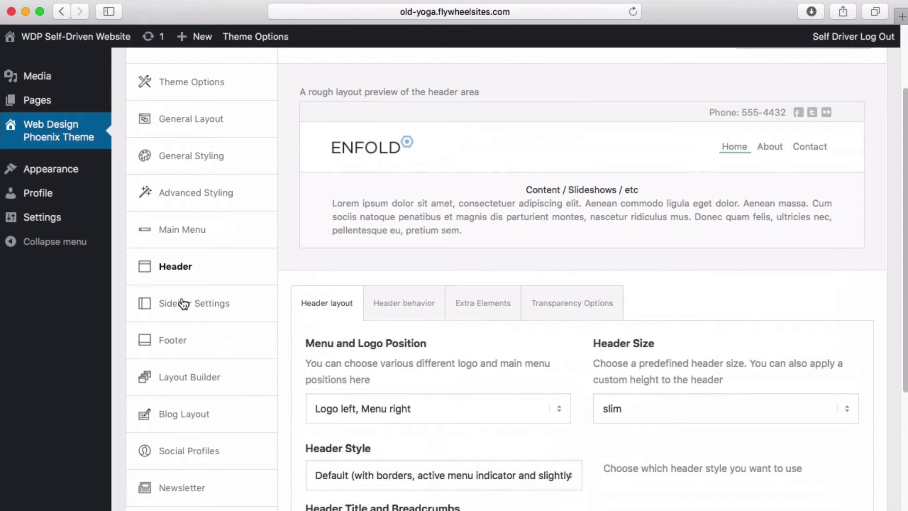
pyautogui.click(183, 340)
pyautogui.click(206, 308)
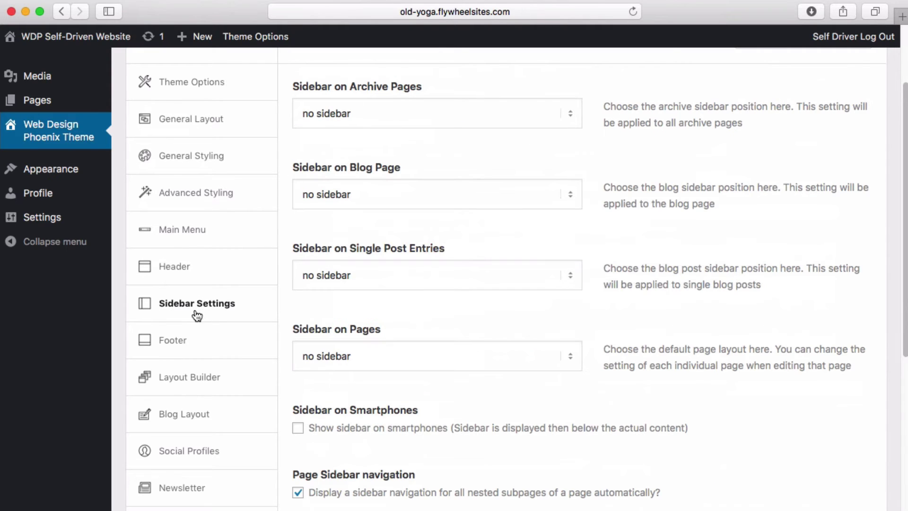
pyautogui.scroll(-2, 194, 301)
pyautogui.scroll(-2, 193, 300)
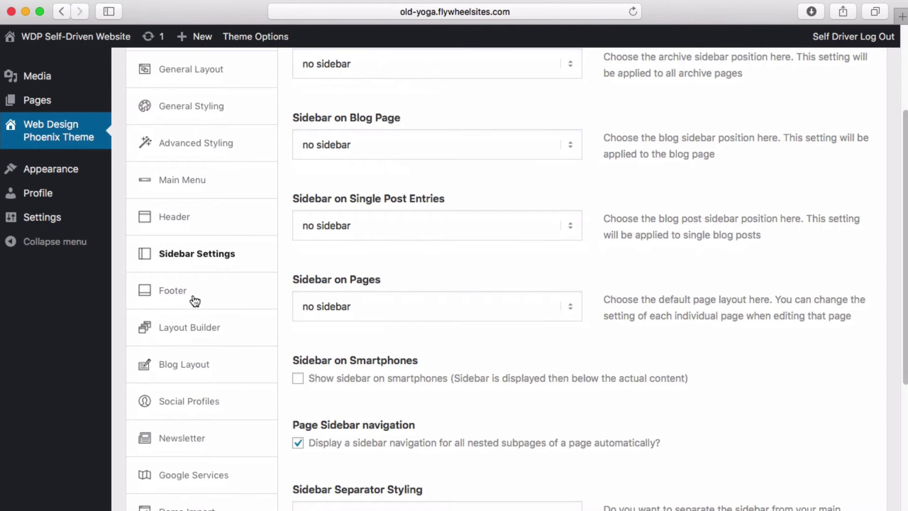
pyautogui.click(208, 382)
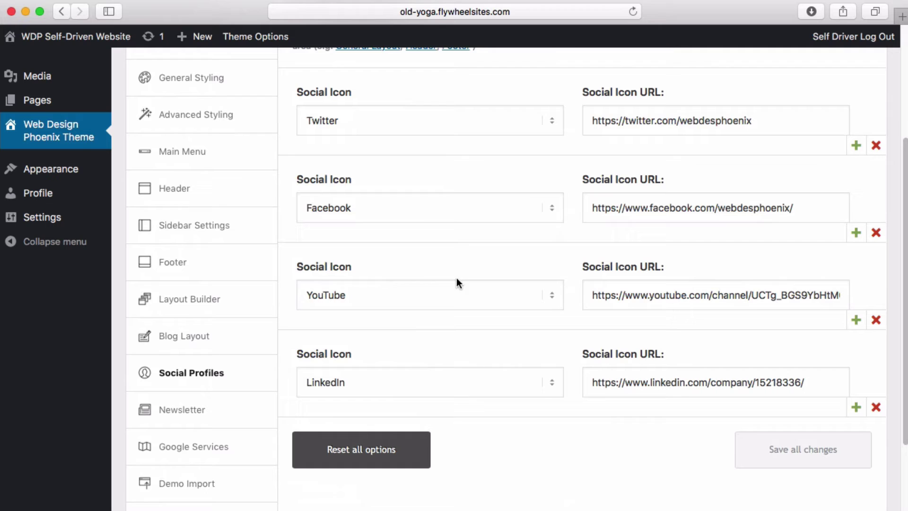
# Review the Google Services theme options.
pyautogui.scroll(-1, 414, 318)
pyautogui.click(213, 419)
pyautogui.scroll(4, 402, 288)
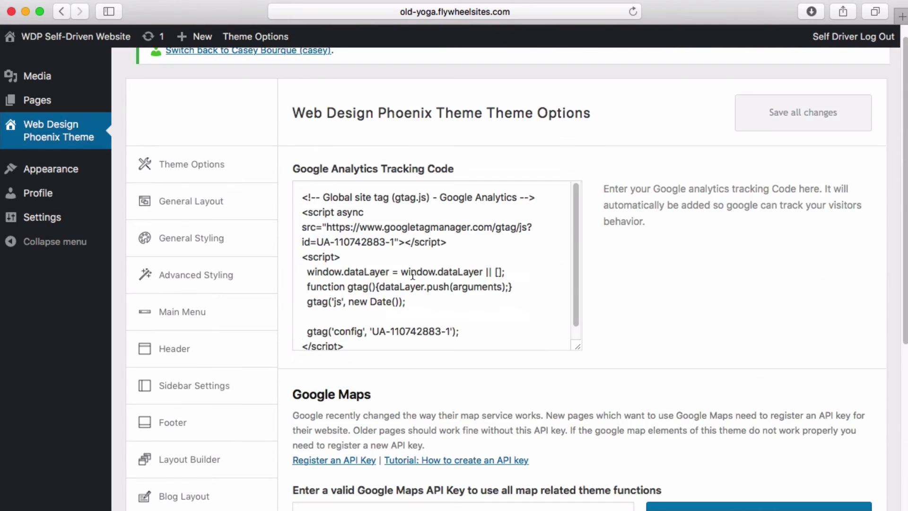
pyautogui.scroll(-6, 412, 277)
pyautogui.scroll(7, 418, 289)
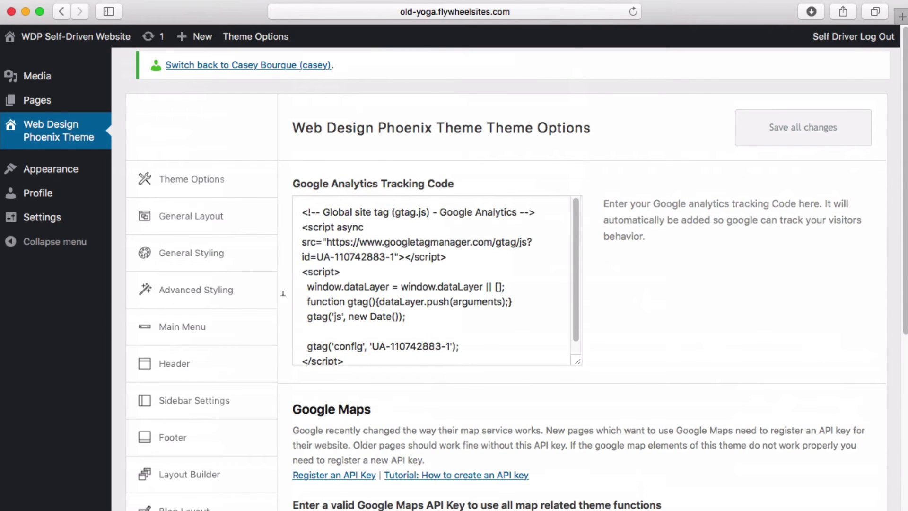
# Return to the main Theme Options tab showing frontpage Home and the Phoenix logo.
pyautogui.click(193, 187)
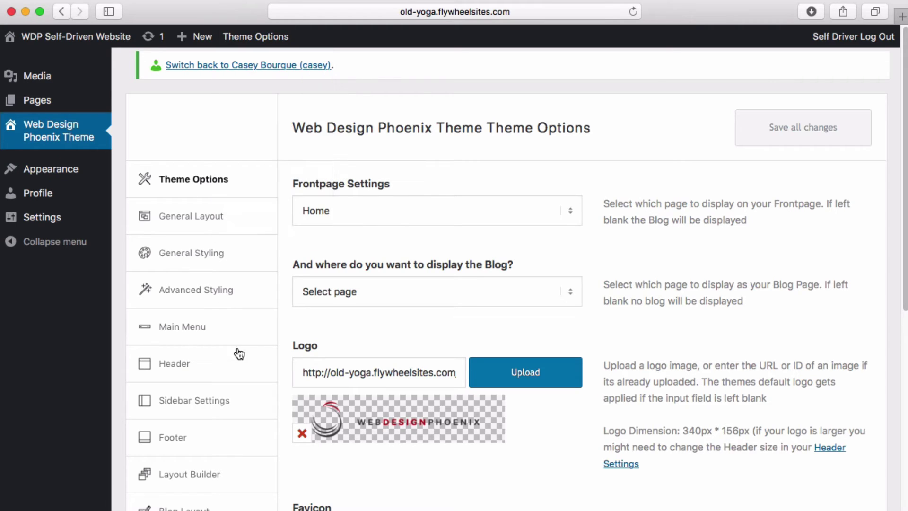
pyautogui.moveTo(182, 216)
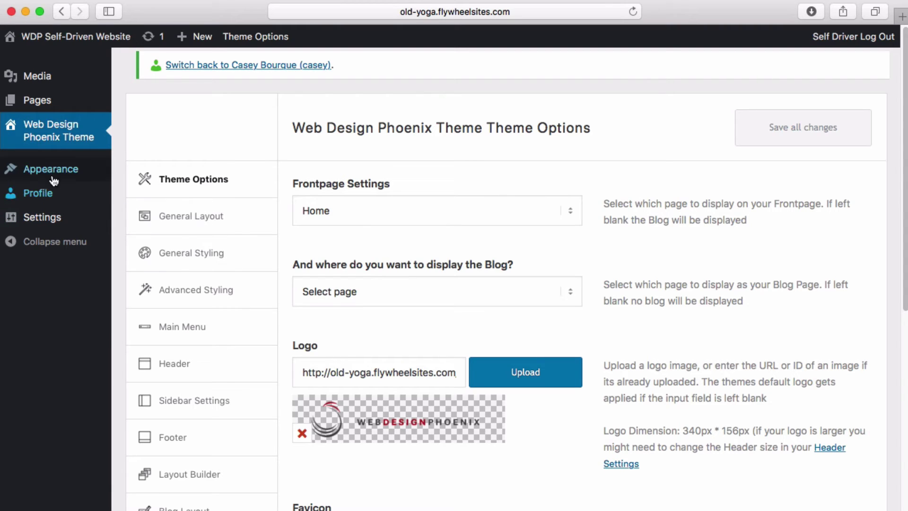
pyautogui.moveTo(50, 173)
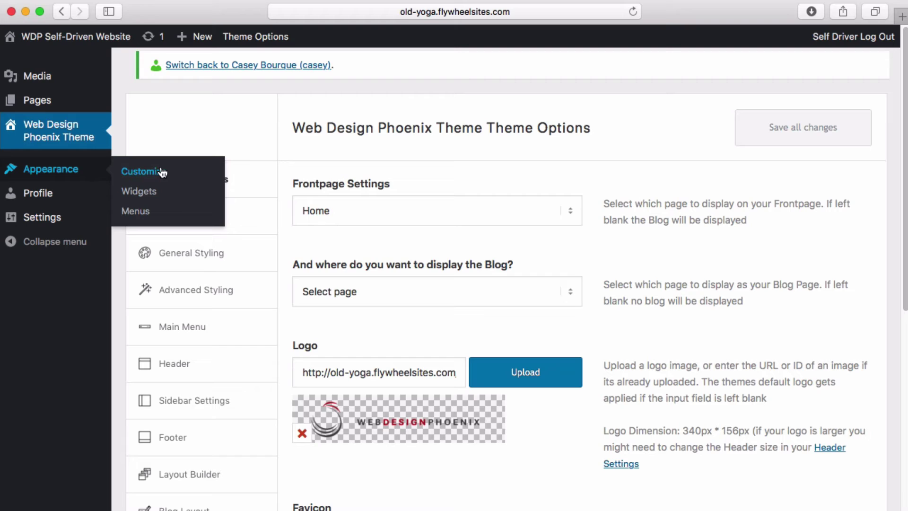
# Look through the Widgets page's Displayed Everywhere, Sidebar Blog and FB Blog areas.
pyautogui.click(149, 194)
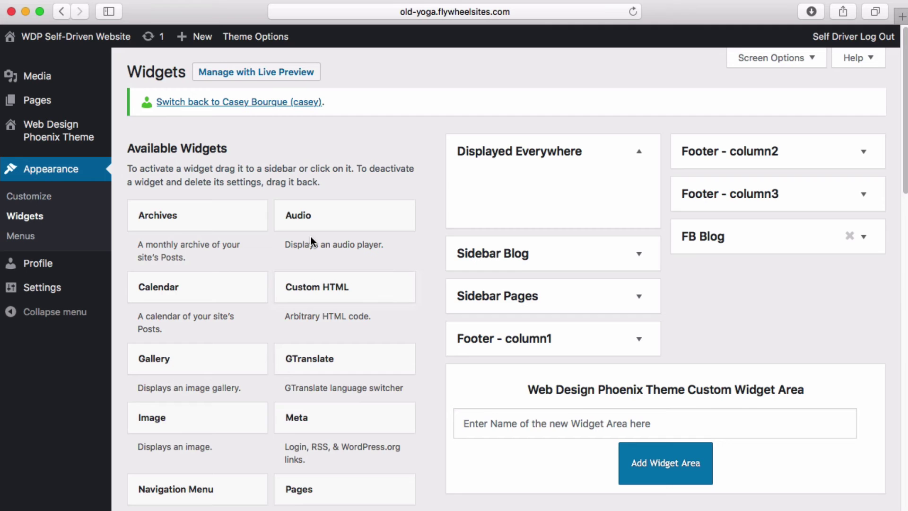
pyautogui.scroll(-8, 227, 331)
pyautogui.scroll(-6, 287, 312)
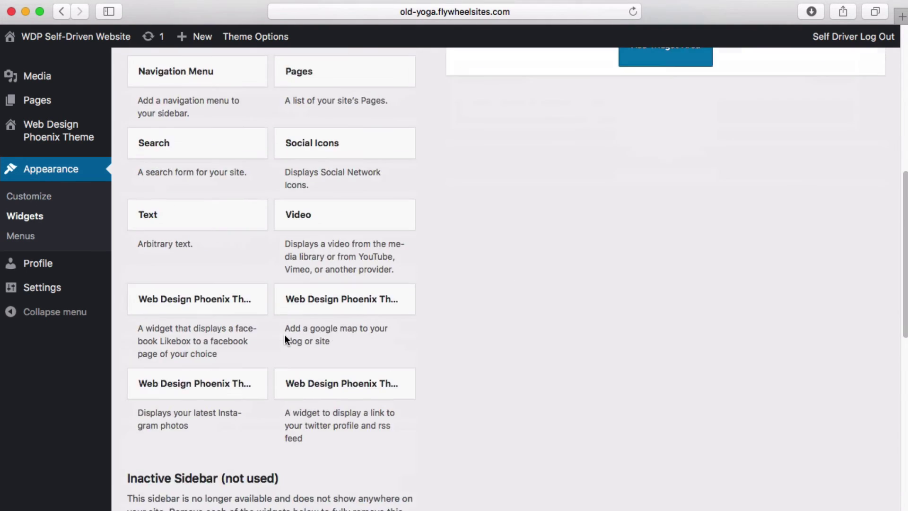
pyautogui.scroll(15, 264, 264)
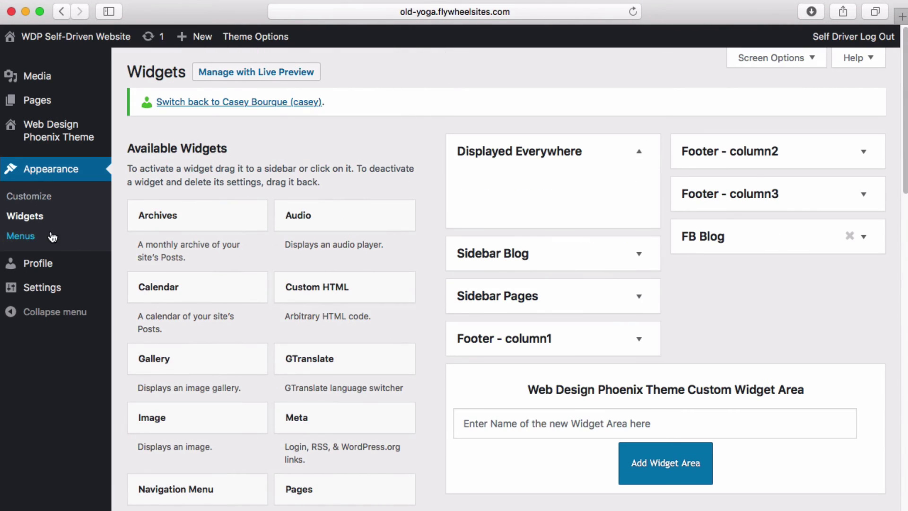
# Go to the Menus page and keep Main Menu selected for editing.
pyautogui.click(26, 234)
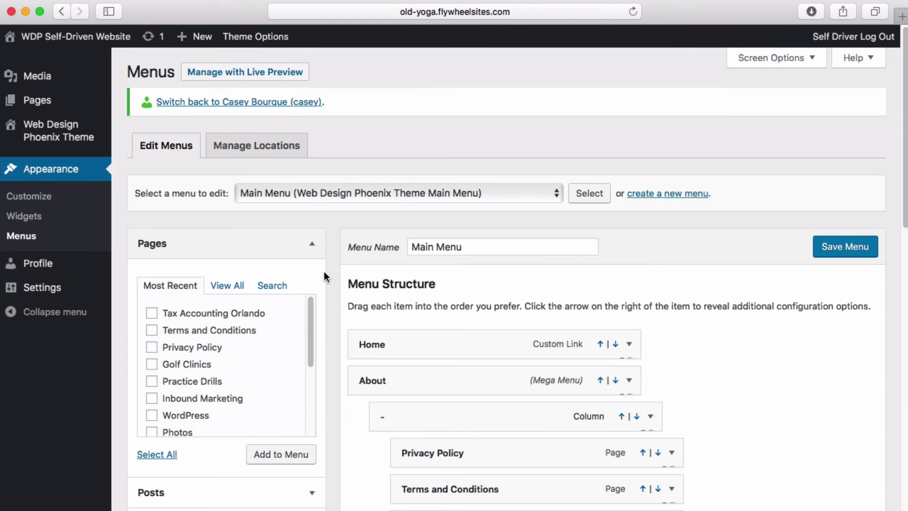
pyautogui.scroll(-1, 598, 298)
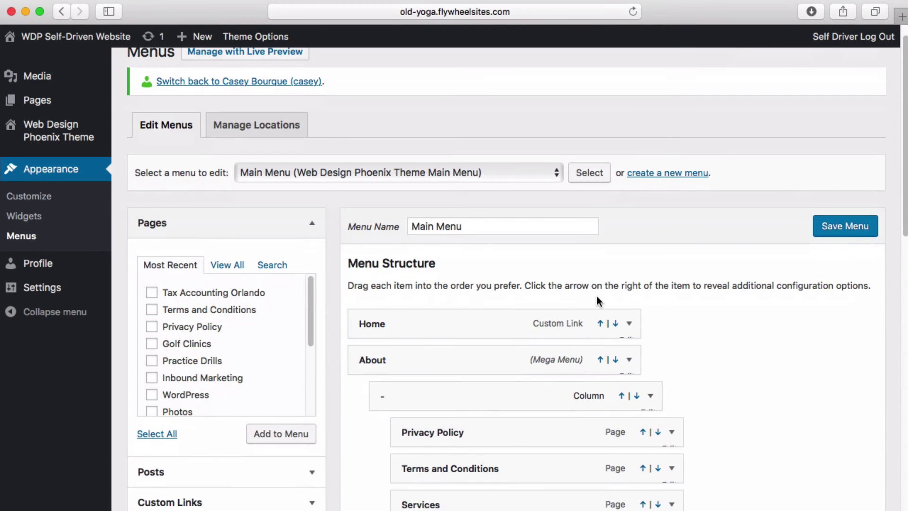
pyautogui.scroll(-5, 589, 297)
pyautogui.scroll(6, 586, 289)
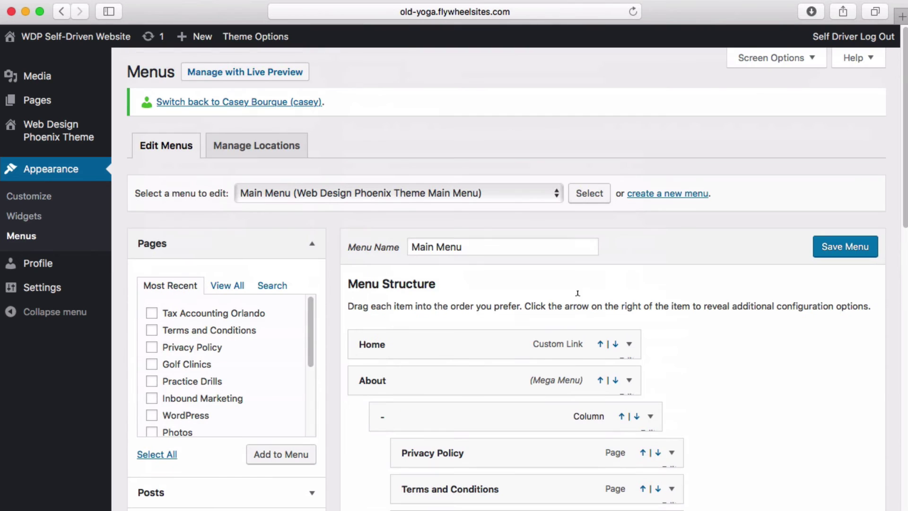
pyautogui.click(338, 192)
pyautogui.click(328, 195)
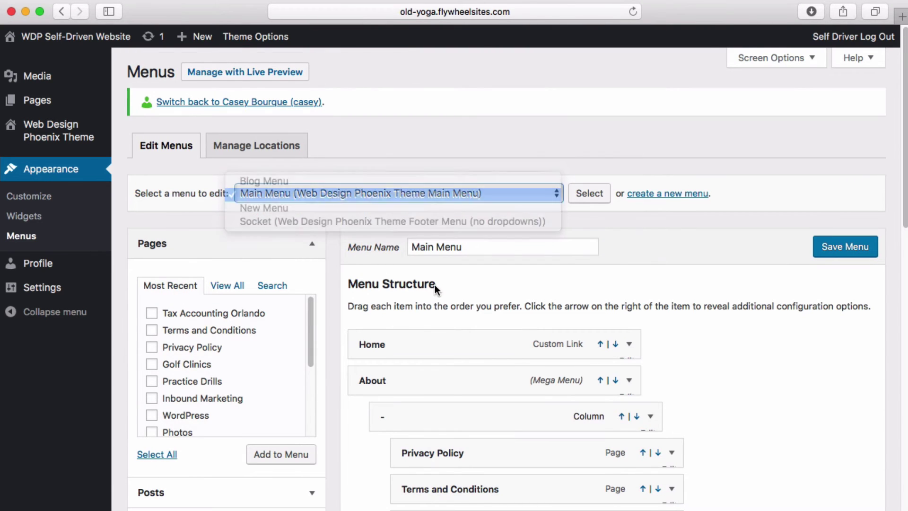
# Collapse the Pages panel and scroll Main Menu's structure from Home to Contact and its settings.
pyautogui.scroll(-4, 424, 331)
pyautogui.click(272, 147)
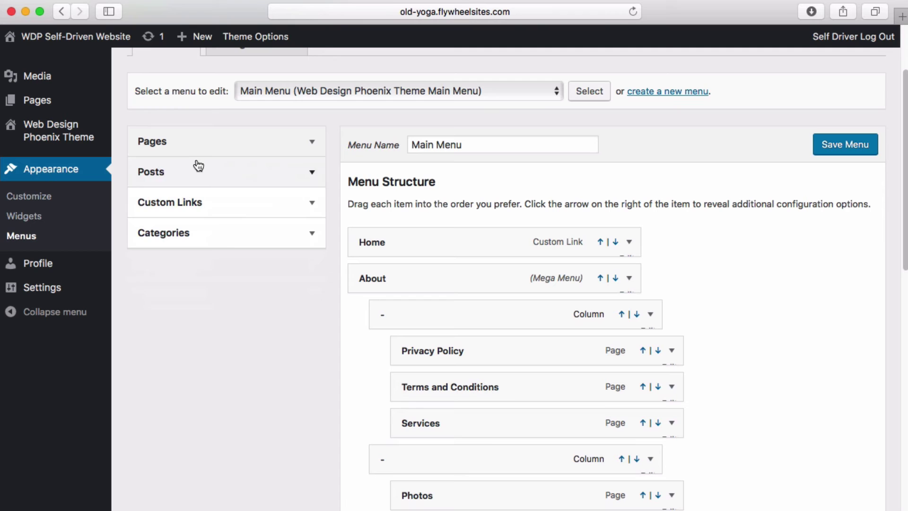
pyautogui.scroll(-10, 610, 364)
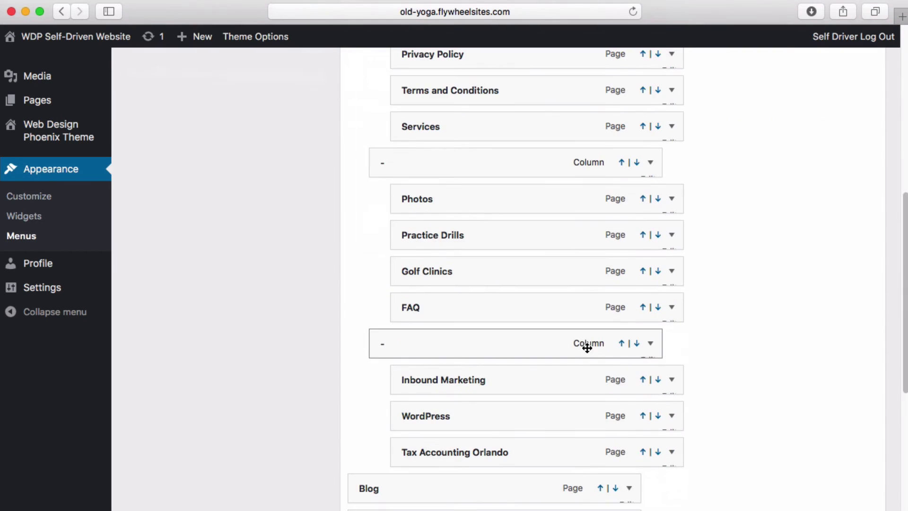
pyautogui.scroll(-8, 515, 251)
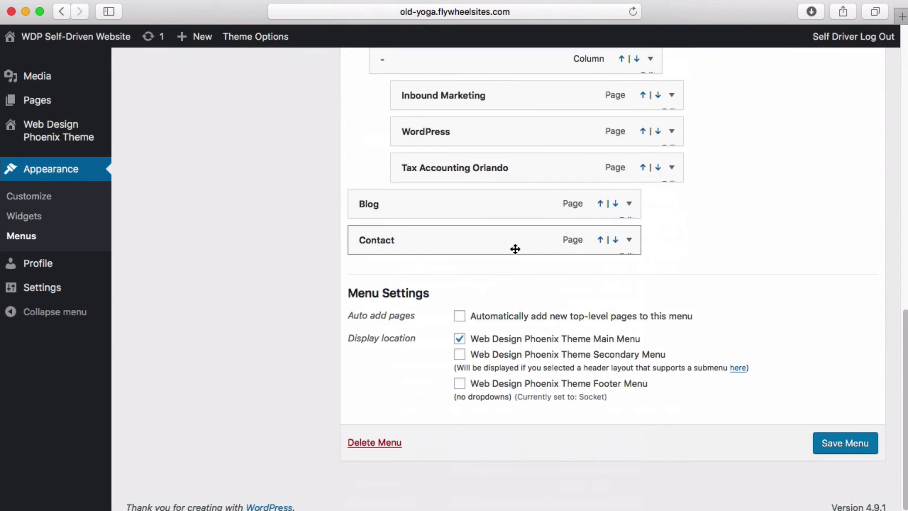
pyautogui.scroll(15, 516, 248)
pyautogui.scroll(1, 473, 313)
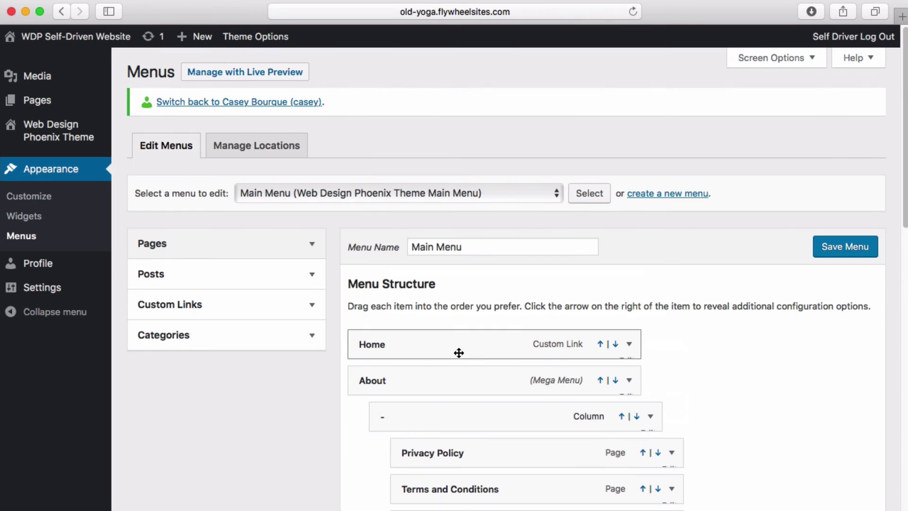
pyautogui.scroll(6, 468, 360)
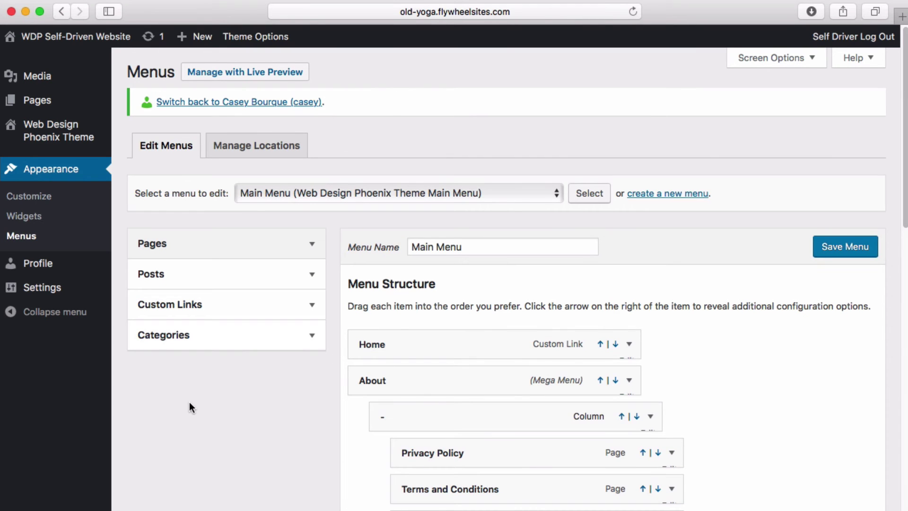
pyautogui.moveTo(51, 286)
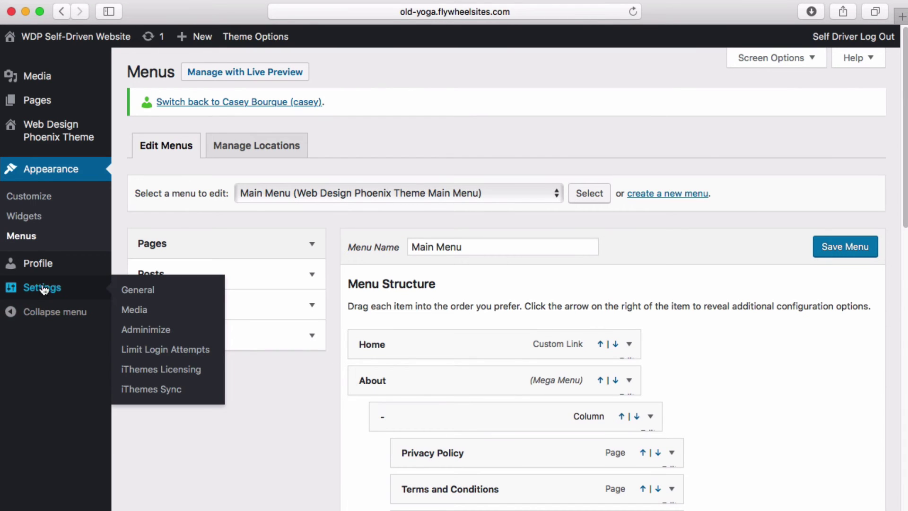
# Review General Settings' site title, tagline, timezone, F j, Y date and g:i a time formats.
pyautogui.click(141, 291)
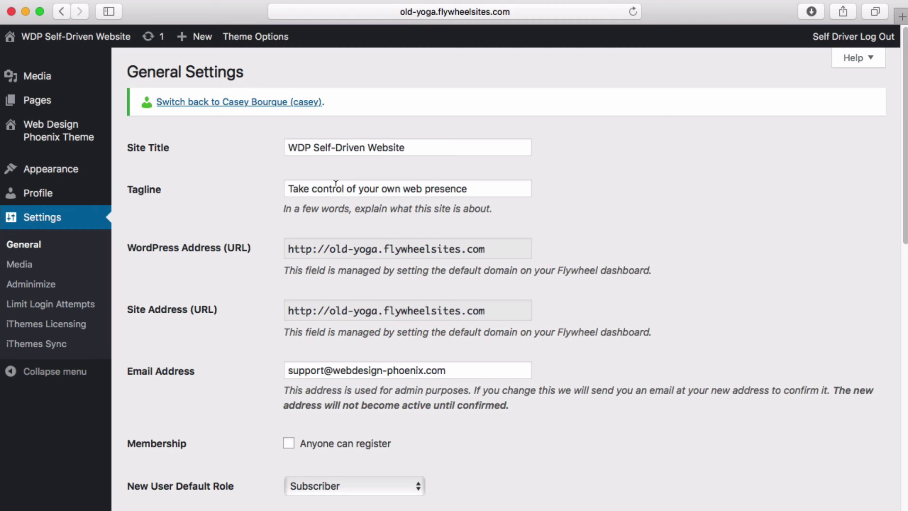
pyautogui.scroll(-5, 223, 313)
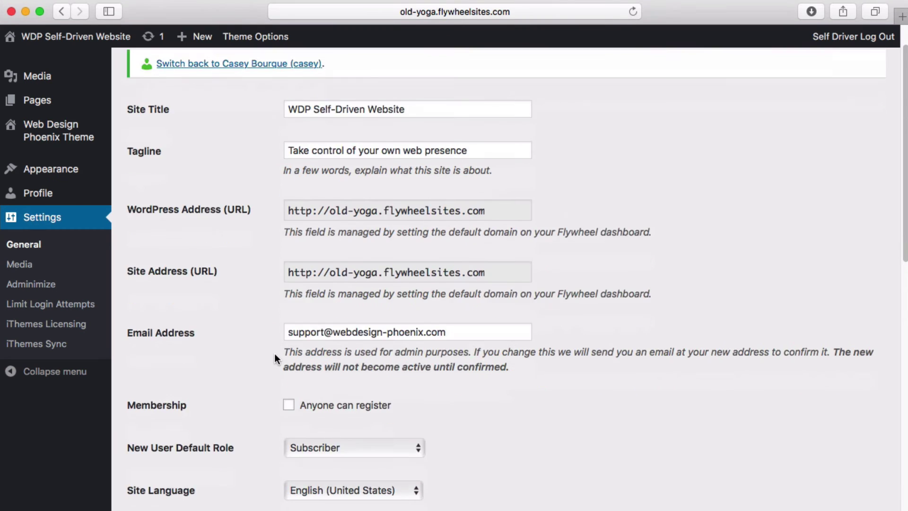
pyautogui.scroll(-10, 222, 294)
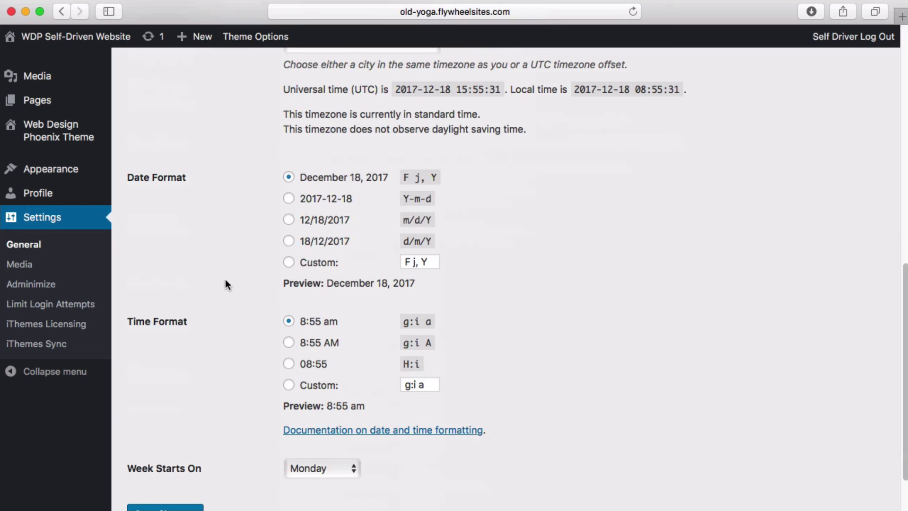
# Review Media Settings image sizes: thumbnail 80×80 cropped, medium 300×300, large 1030×1030, through portfolio_small.
pyautogui.click(24, 259)
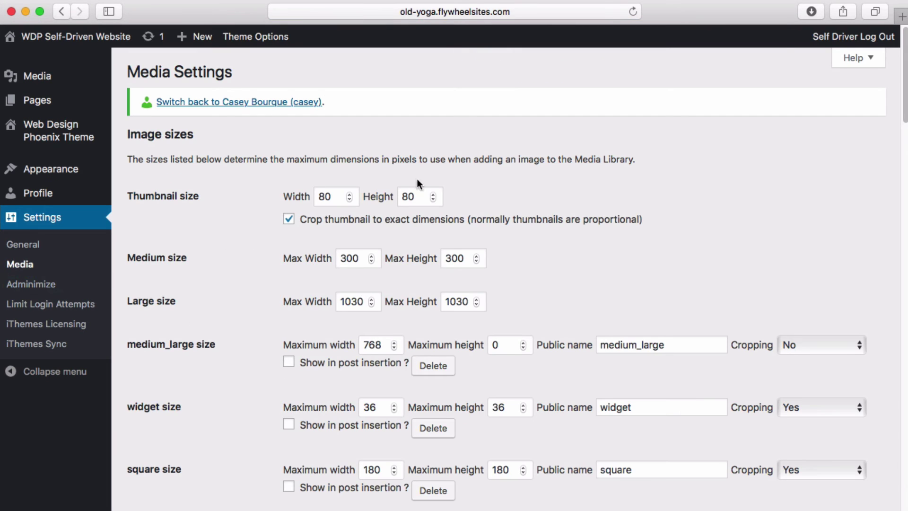
pyautogui.scroll(-7, 222, 267)
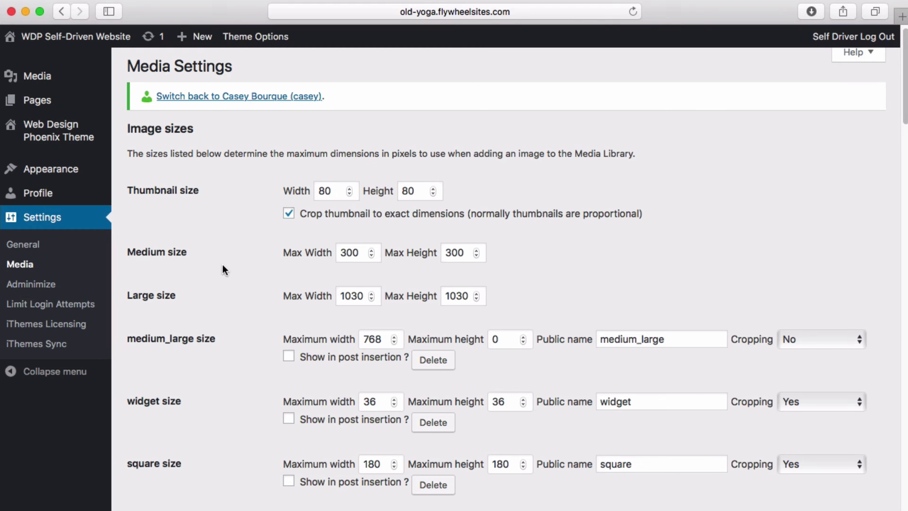
pyautogui.scroll(-15, 280, 393)
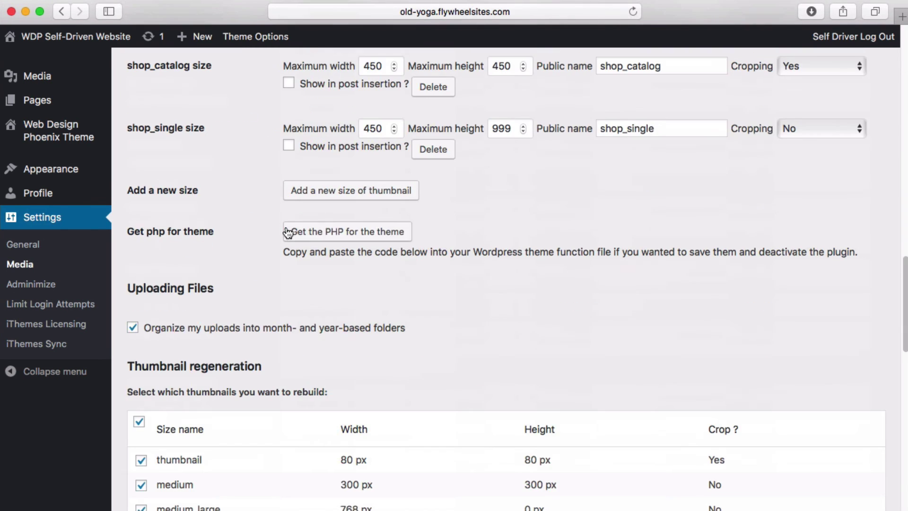
pyautogui.scroll(20, 288, 222)
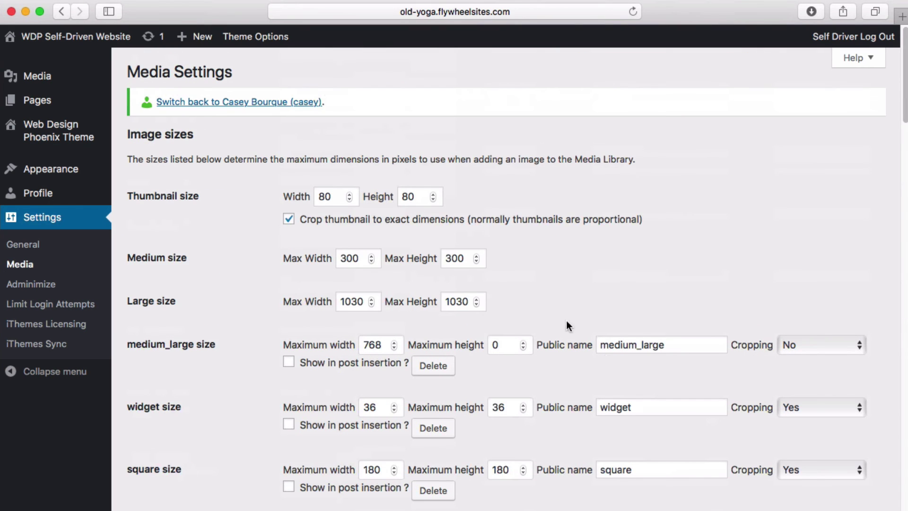
pyautogui.scroll(-5, 567, 331)
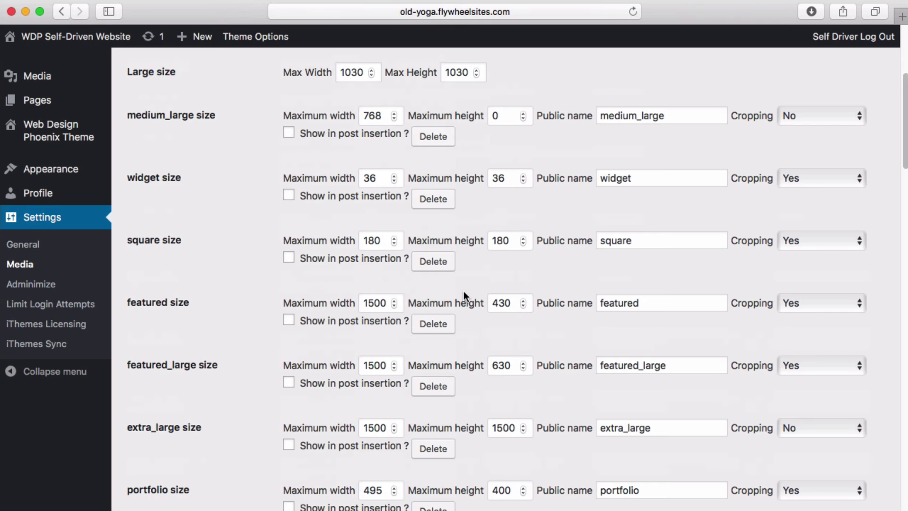
pyautogui.scroll(5, 435, 272)
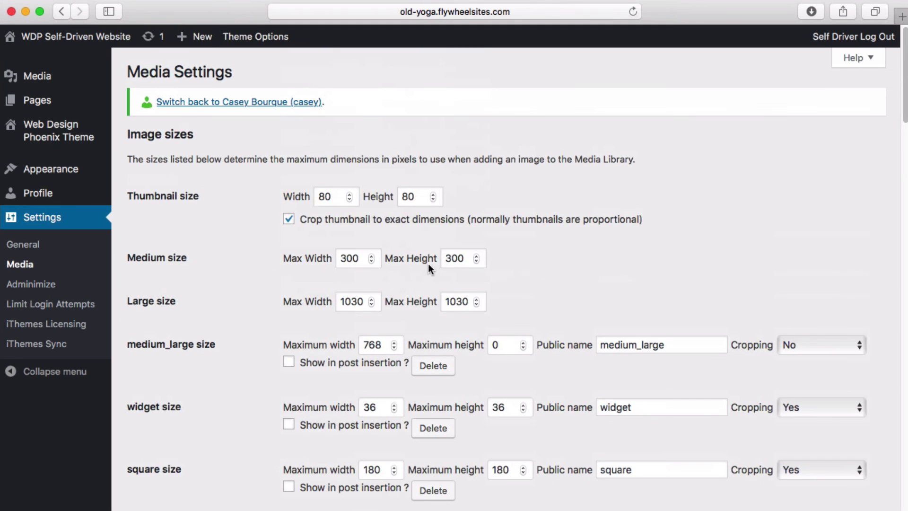
pyautogui.scroll(-4, 247, 367)
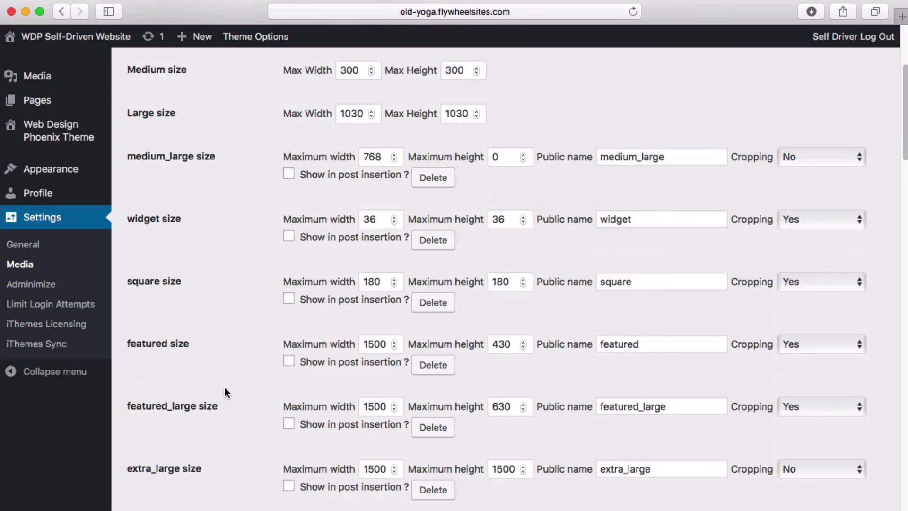
pyautogui.scroll(-2, 225, 393)
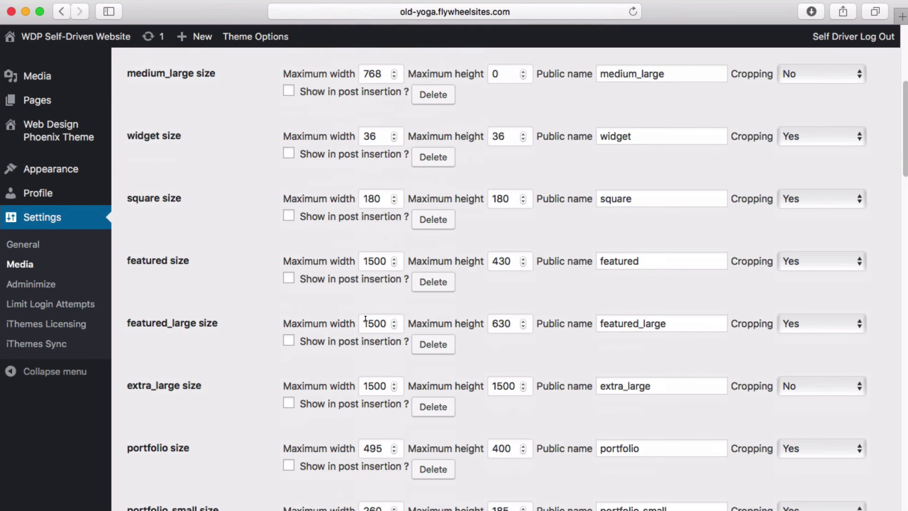
pyautogui.scroll(-1, 365, 319)
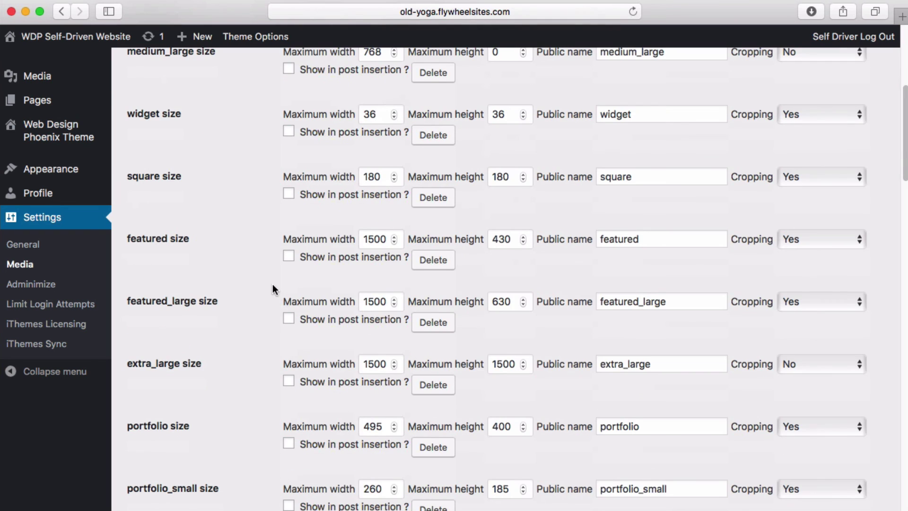
pyautogui.scroll(5, 273, 283)
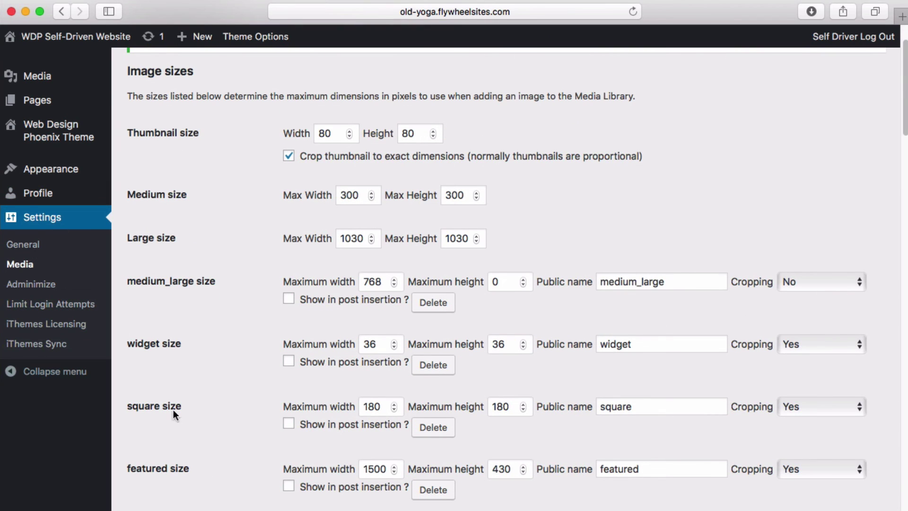
pyautogui.scroll(2, 109, 210)
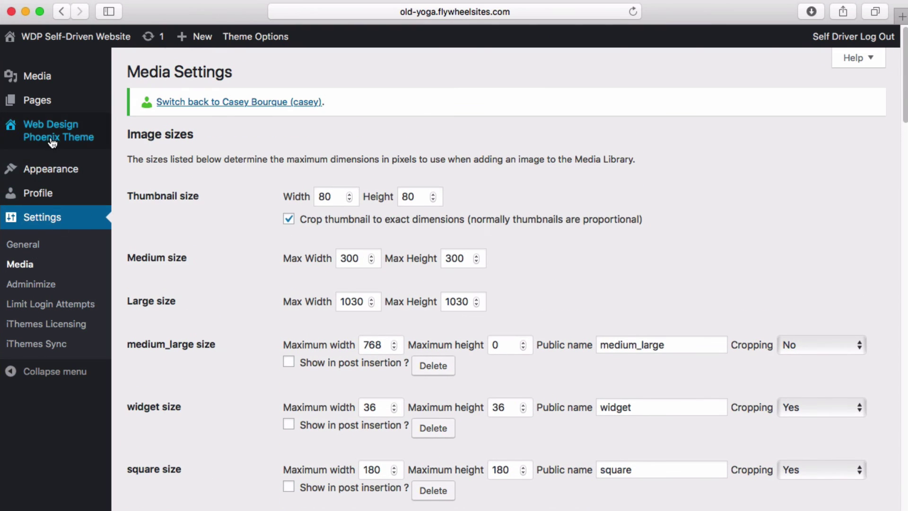
pyautogui.moveTo(68, 169)
pyautogui.moveTo(32, 178)
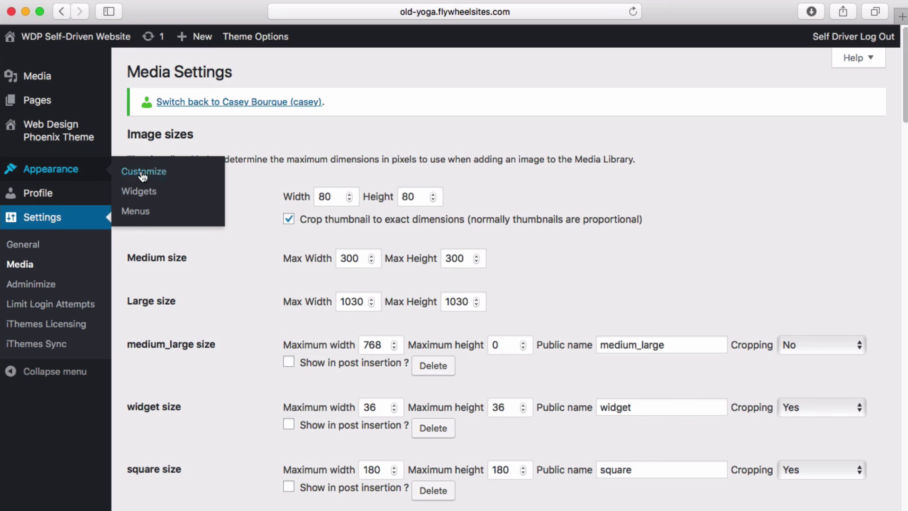